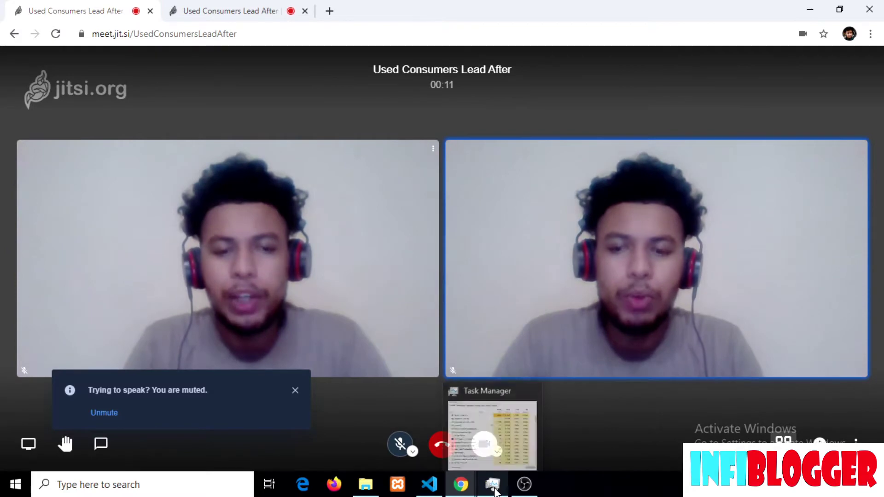
# - Open Task Manager over the meeting to check Chrome's CPU usage (40.9%)
pyautogui.click(494, 486)
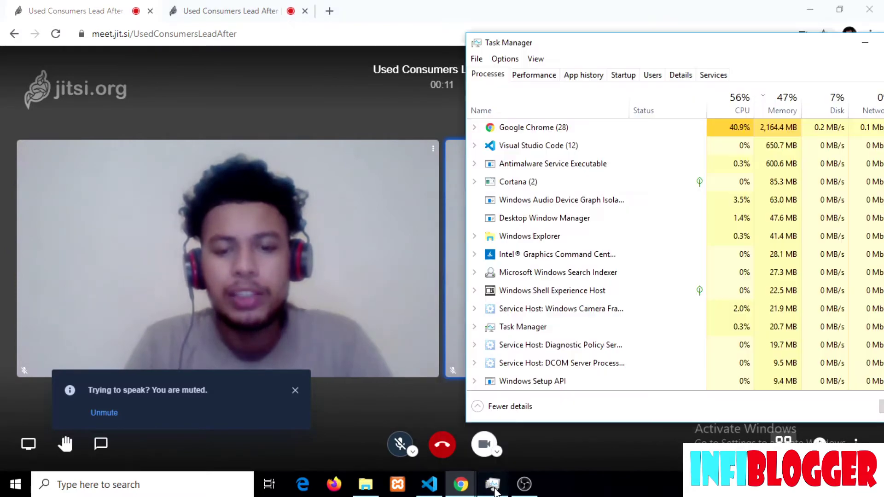
# - Compare Chrome's CPU in Task Manager's Performance and Processes views, then bring the meeting forward
pyautogui.click(542, 77)
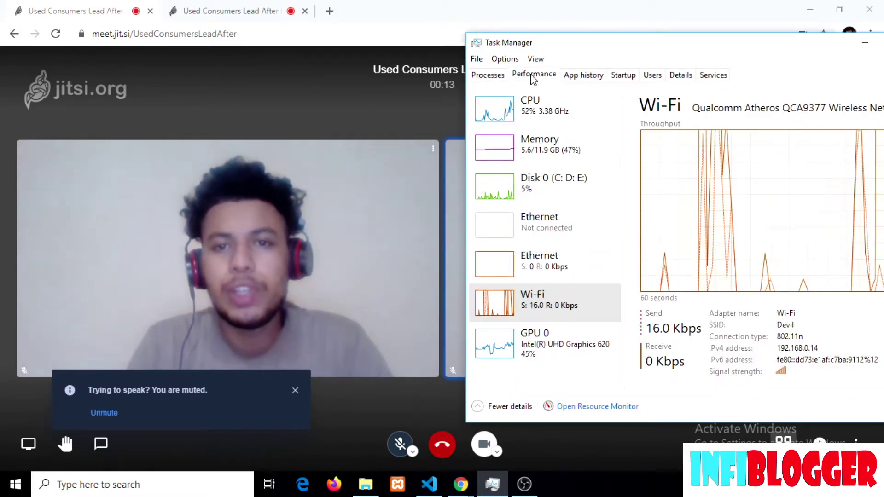
pyautogui.click(488, 75)
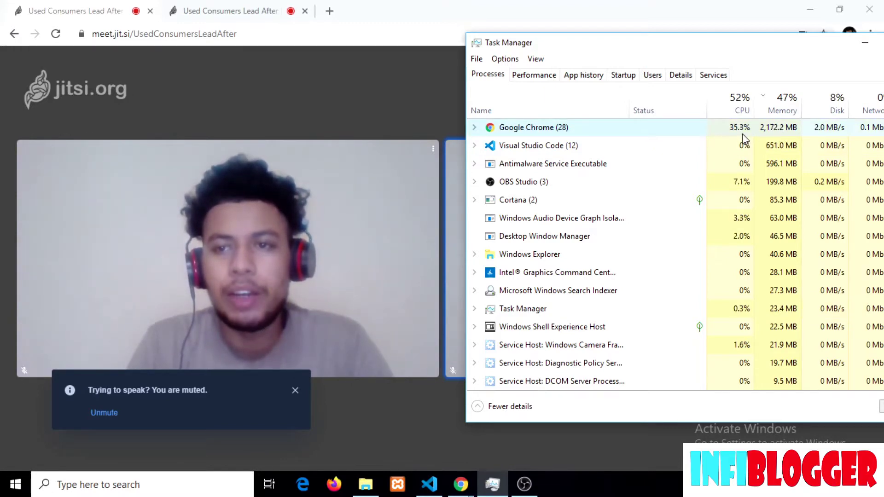
pyautogui.moveTo(27, 154)
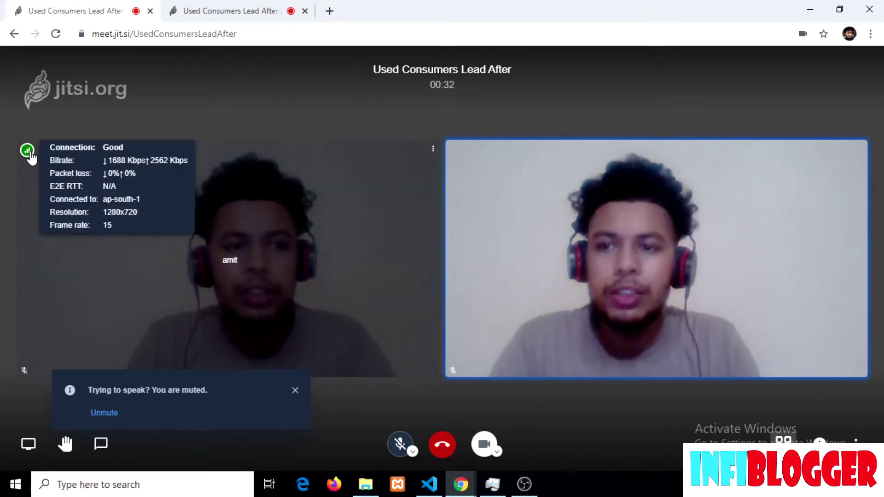
pyautogui.click(492, 485)
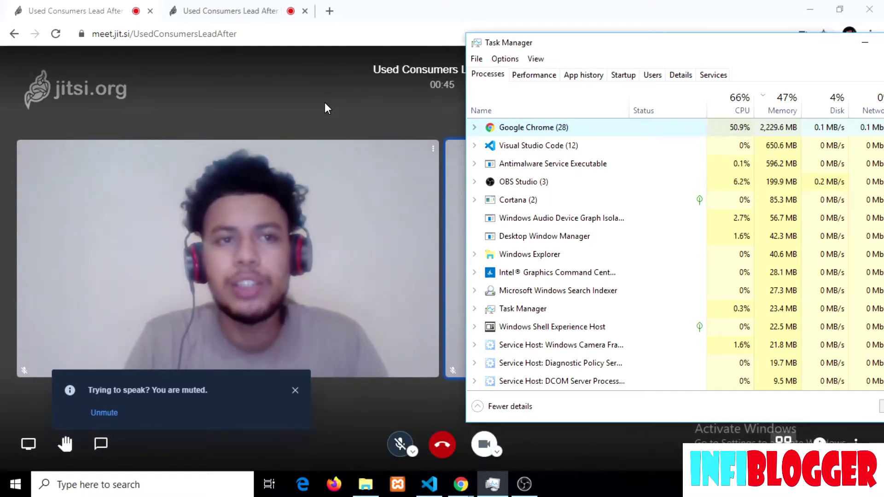
pyautogui.click(325, 103)
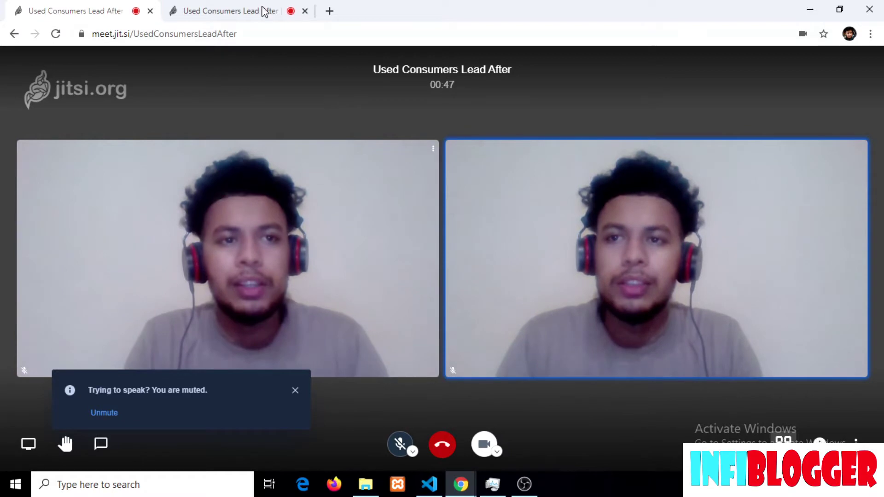
# - Close the second tab and turn the address into meet.jit.si/config#config.disableAudioLevels=true, selected for copying
pyautogui.click(304, 11)
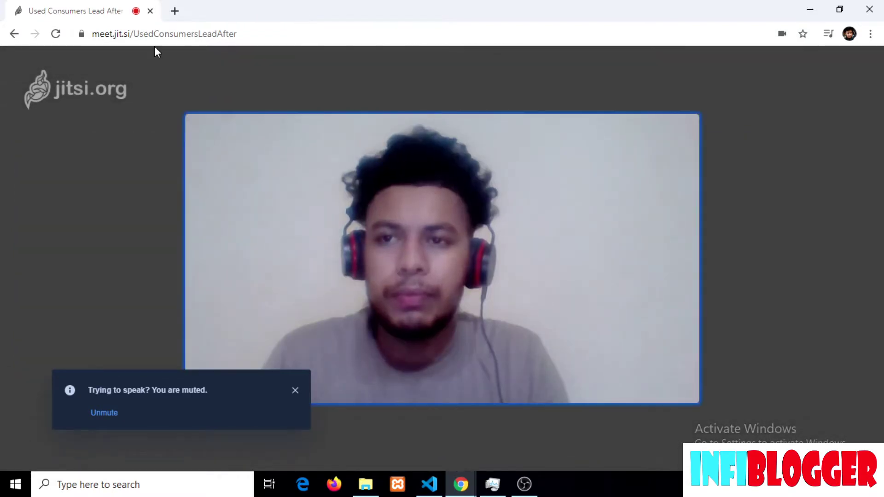
pyautogui.click(257, 33)
pyautogui.click(258, 33)
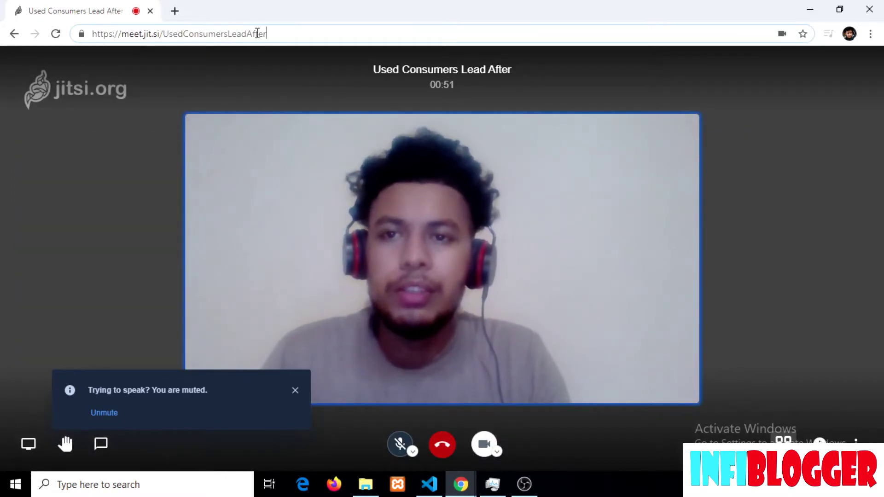
pyautogui.press('BackSpace')
pyautogui.press('BackSpace')
pyautogui.press('BackSpace')
pyautogui.press('BackSpace')
pyautogui.press('BackSpace')
pyautogui.press('BackSpace')
pyautogui.press('BackSpace')
pyautogui.press('BackSpace')
pyautogui.press('BackSpace')
pyautogui.press('BackSpace')
pyautogui.press('BackSpace')
pyautogui.press('BackSpace')
pyautogui.press('BackSpace')
pyautogui.press('BackSpace')
pyautogui.press('BackSpace')
pyautogui.press('BackSpace')
pyautogui.press('BackSpace')
pyautogui.press('BackSpace')
pyautogui.press('BackSpace')
pyautogui.press('BackSpace')
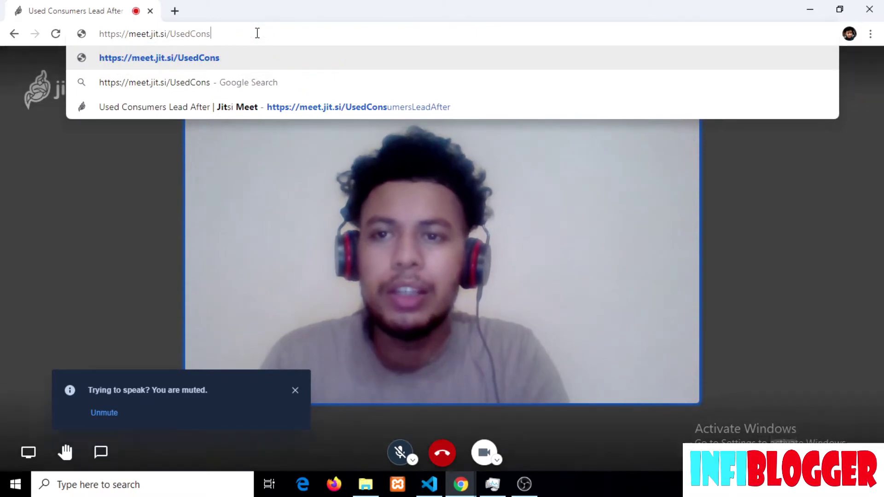
pyautogui.write('config')
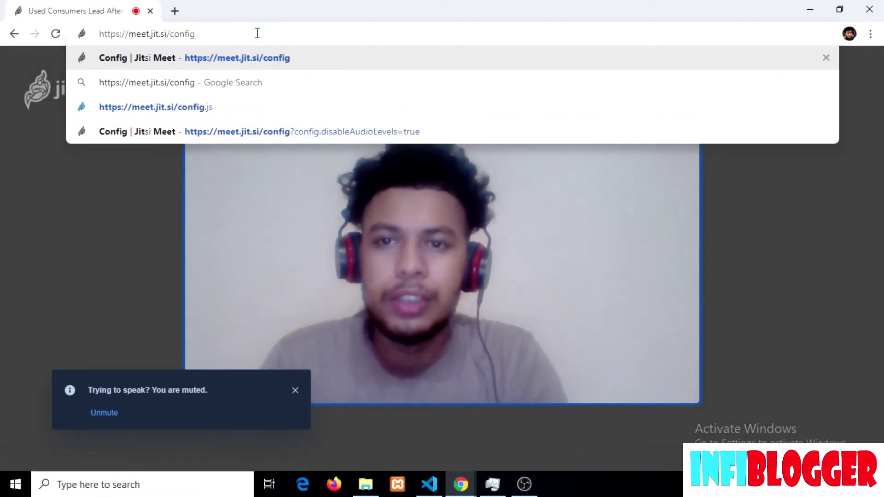
pyautogui.write('#')
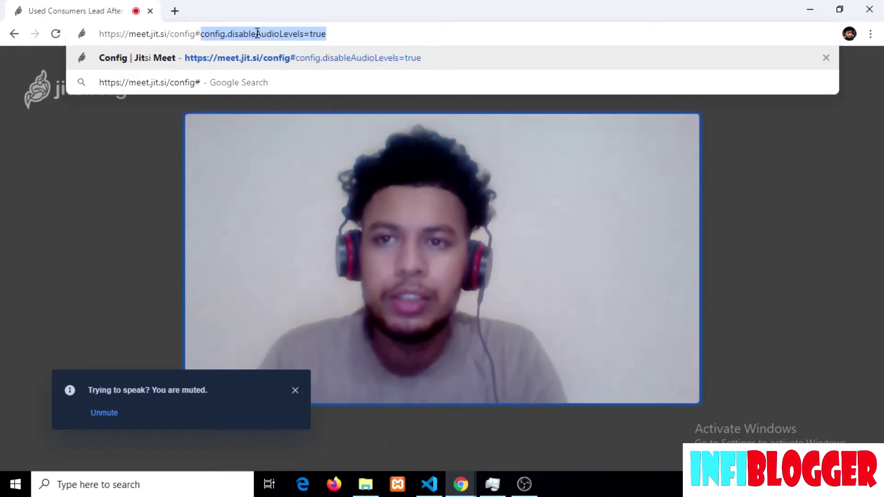
pyautogui.press('Right')
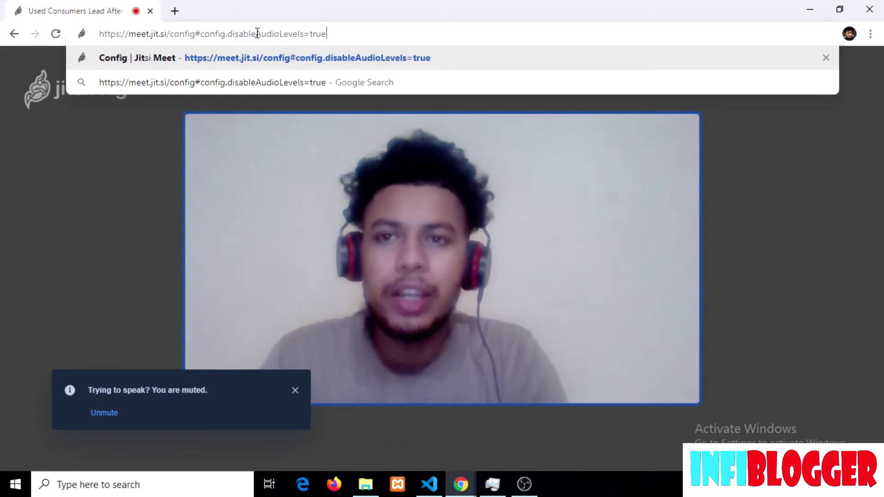
pyautogui.hotkey('ctrl', 'a')
pyautogui.hotkey('ctrl', 'c')
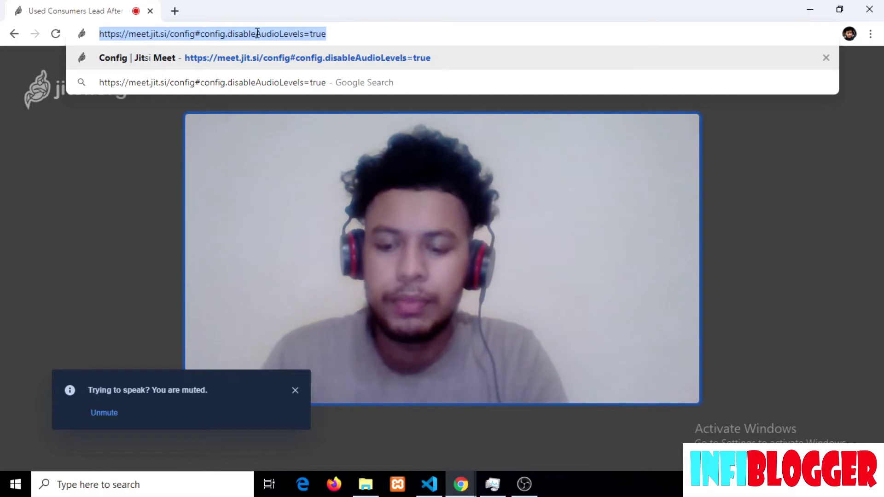
# - Replace the original meeting tab with a blank new tab
pyautogui.click(175, 11)
pyautogui.click(150, 11)
pyautogui.click(134, 34)
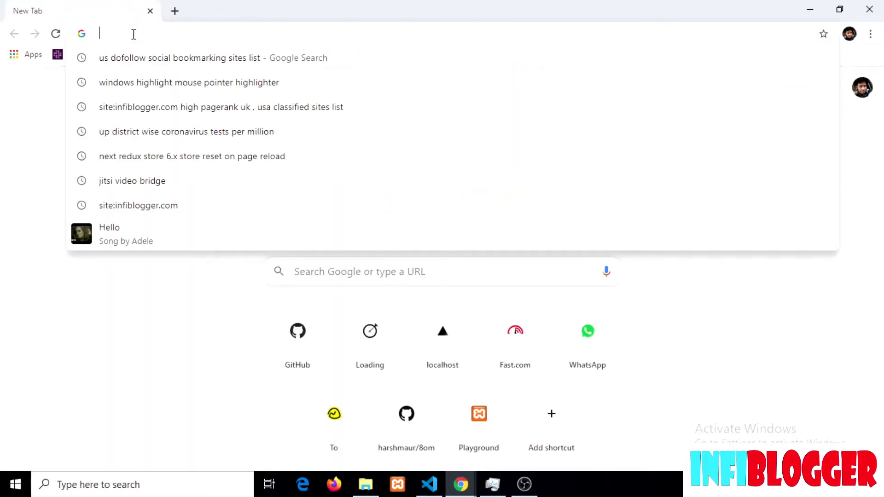
# - Join the meeting from two tabs with the disableAudioLevels URL, then check Chrome's CPU (47.1%)
pyautogui.hotkey('ctrl', 'v')
pyautogui.press('Return')
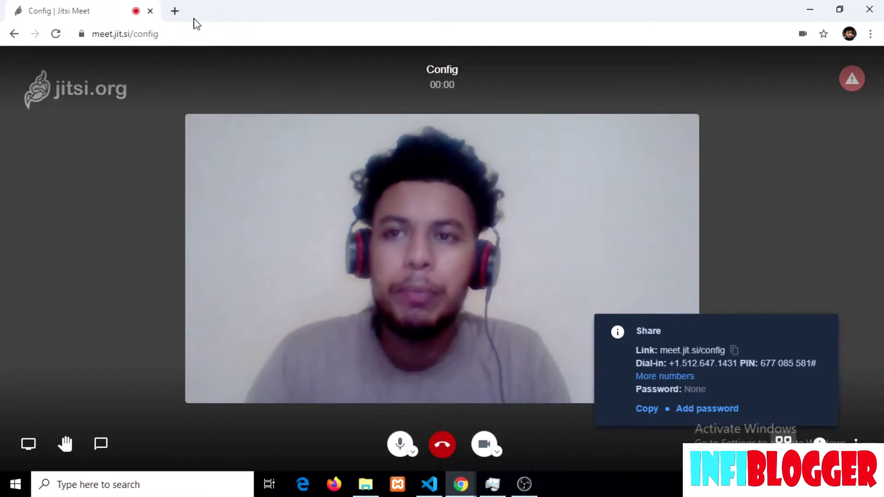
pyautogui.click(175, 11)
pyautogui.click(174, 31)
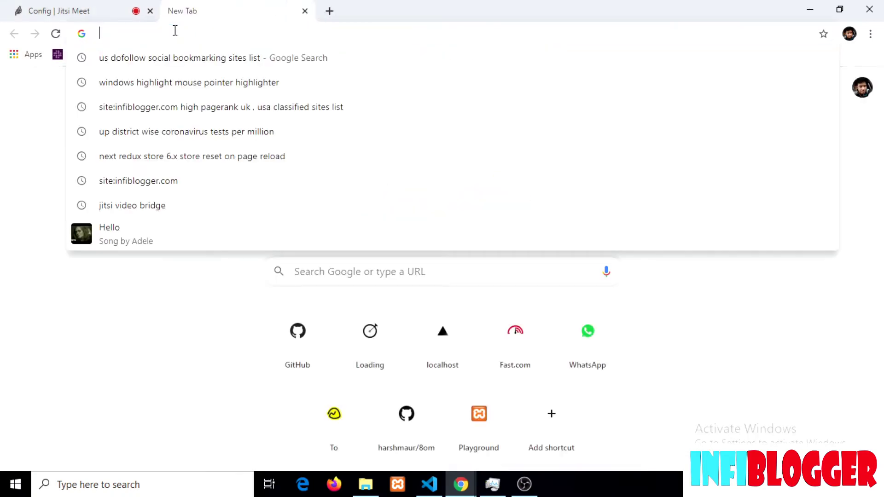
pyautogui.hotkey('ctrl', 'v')
pyautogui.press('Return')
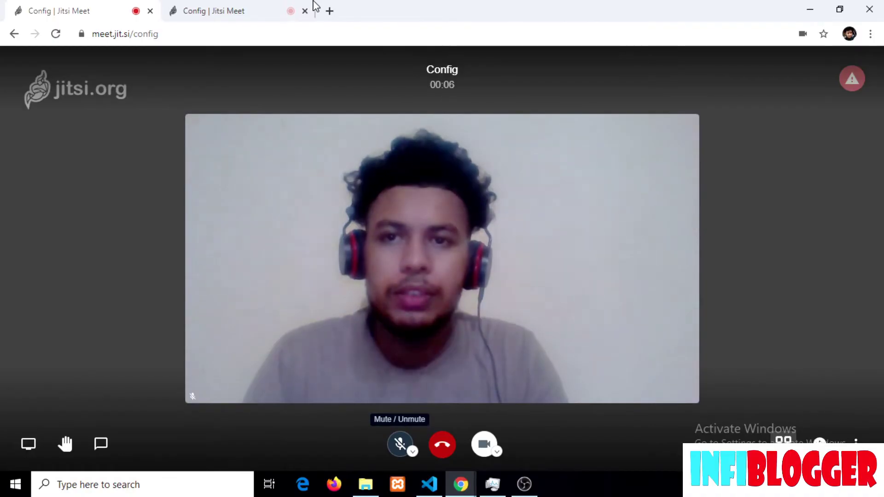
pyautogui.click(313, 7)
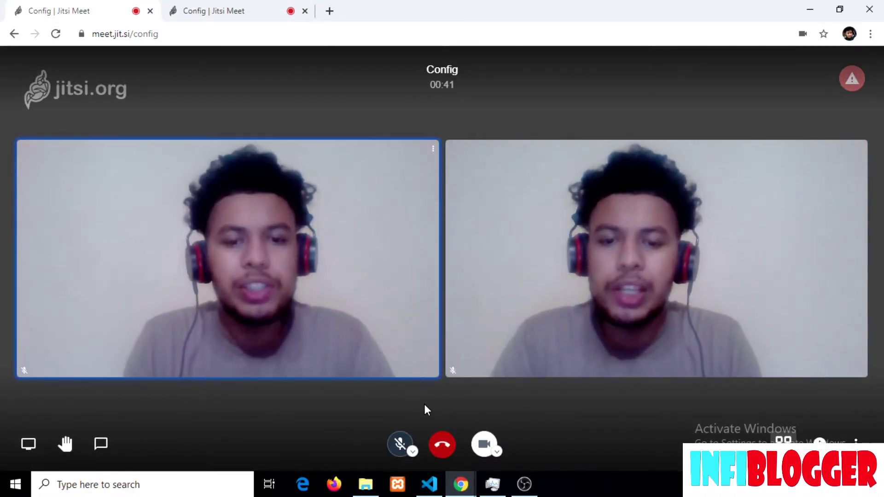
pyautogui.click(493, 484)
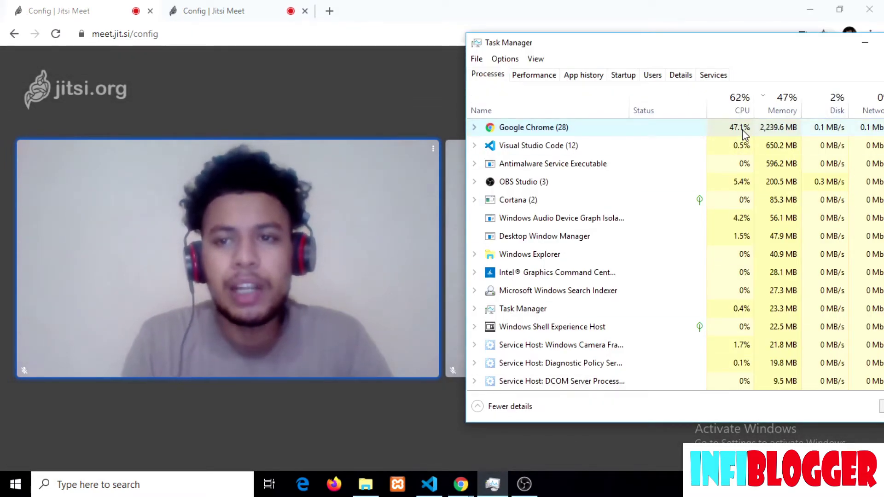
# - Return to Chrome after the 47% reading and close the second Config meeting tab
pyautogui.click(258, 46)
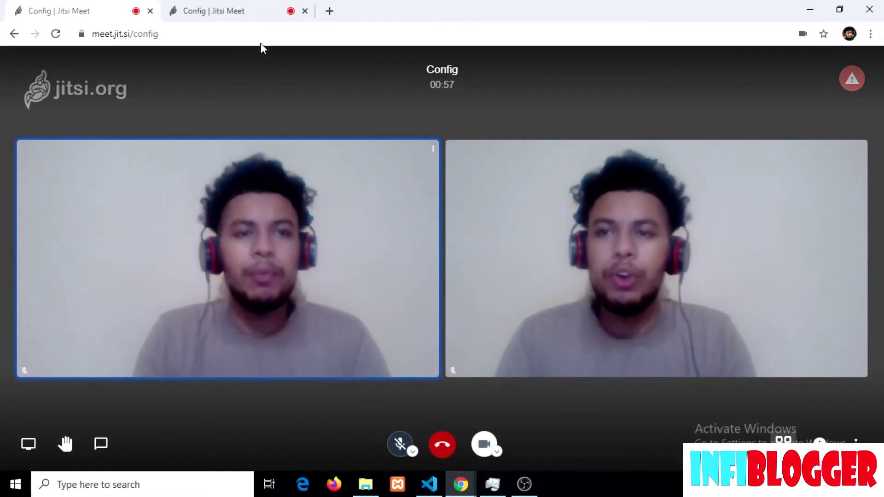
pyautogui.click(264, 33)
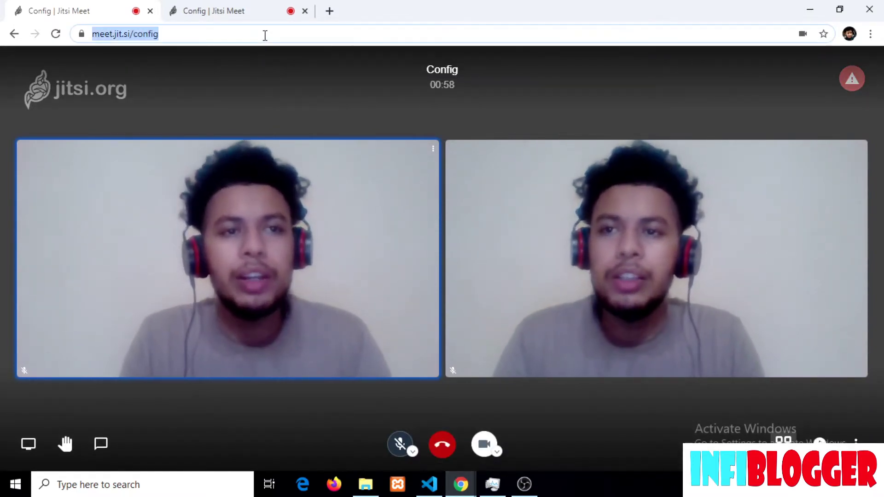
pyautogui.click(304, 10)
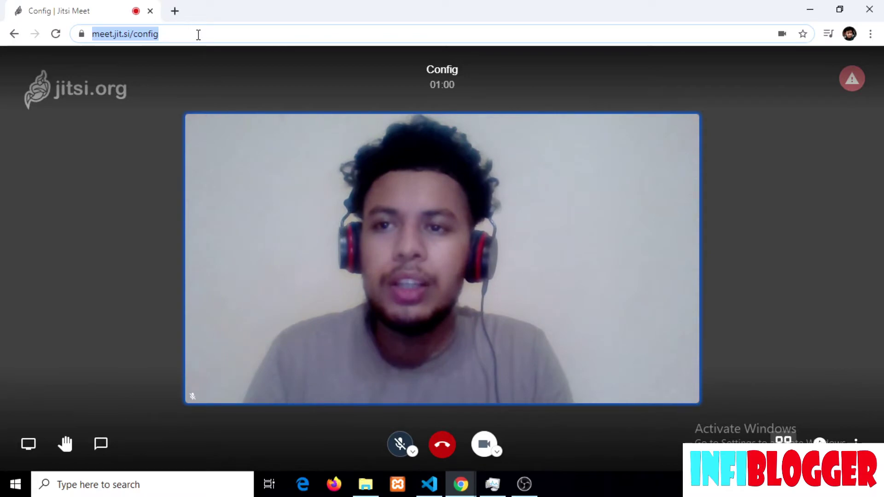
pyautogui.click(198, 35)
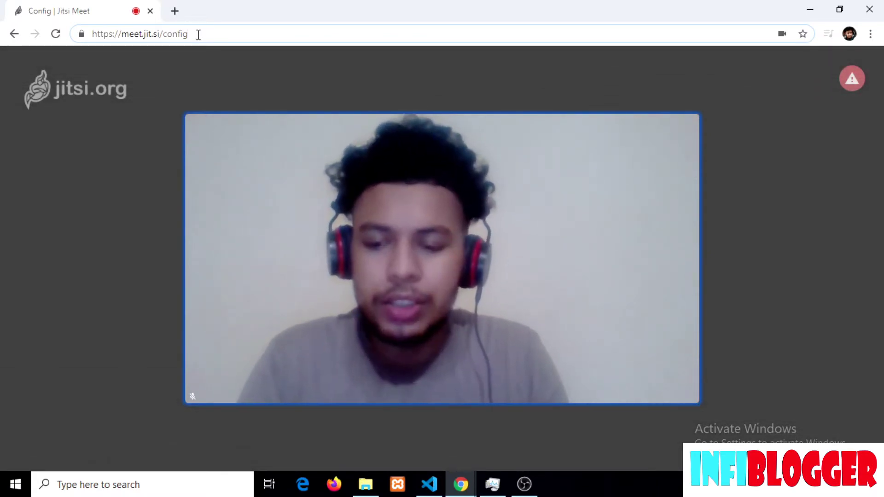
# - Append #config.constraints.video.height=480 to the meeting address and copy the whole URL
pyautogui.write('#config')
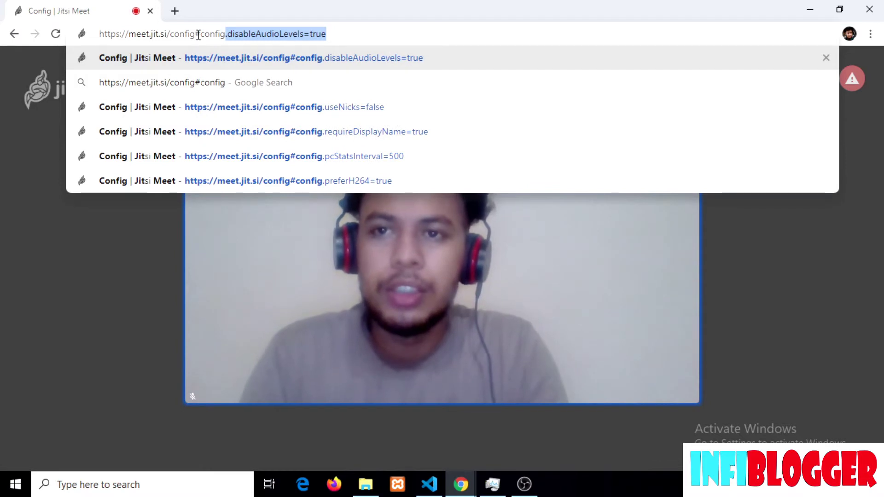
pyautogui.write('.const')
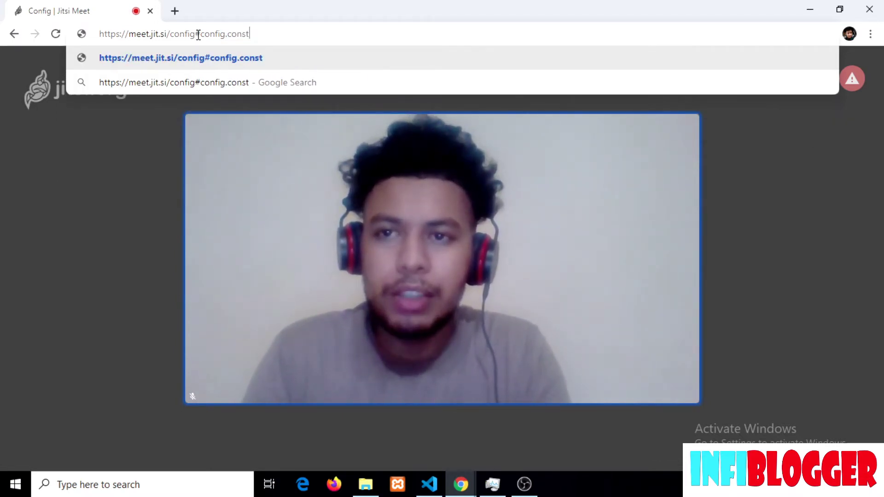
pyautogui.write('raints.vi')
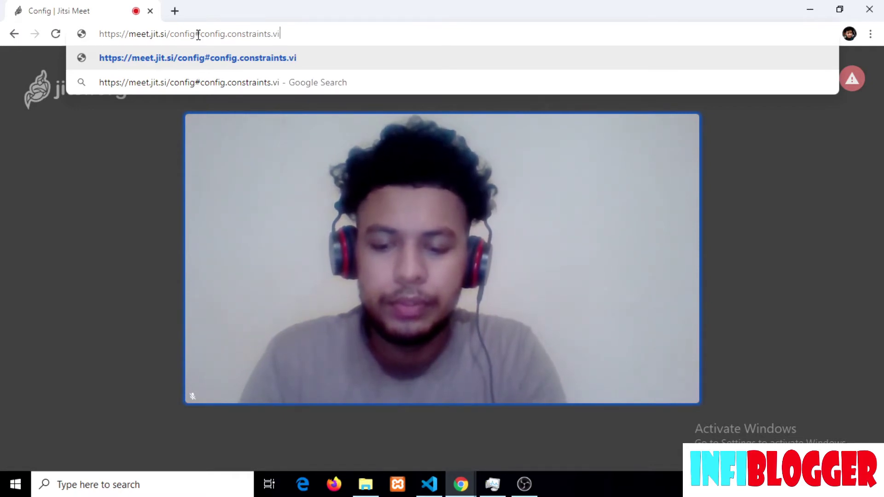
pyautogui.write('o.height=1')
pyautogui.press('BackSpace')
pyautogui.write('480')
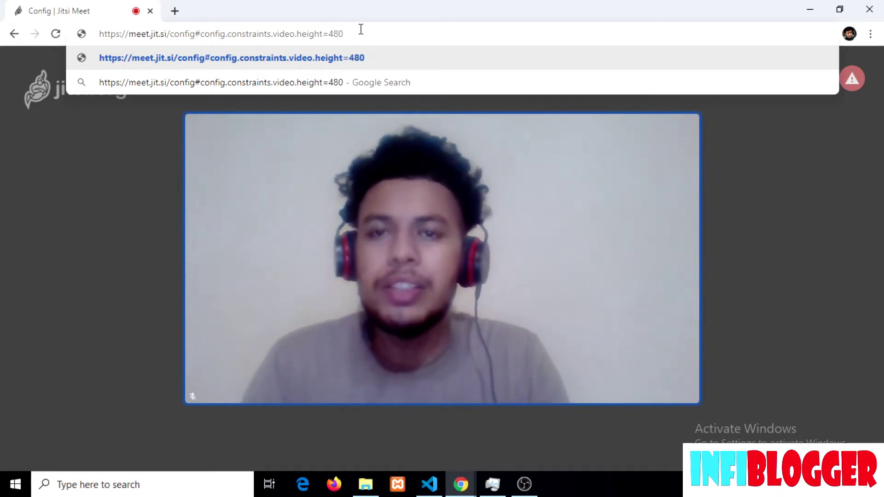
pyautogui.moveTo(359, 33); pyautogui.dragTo(198, 33)
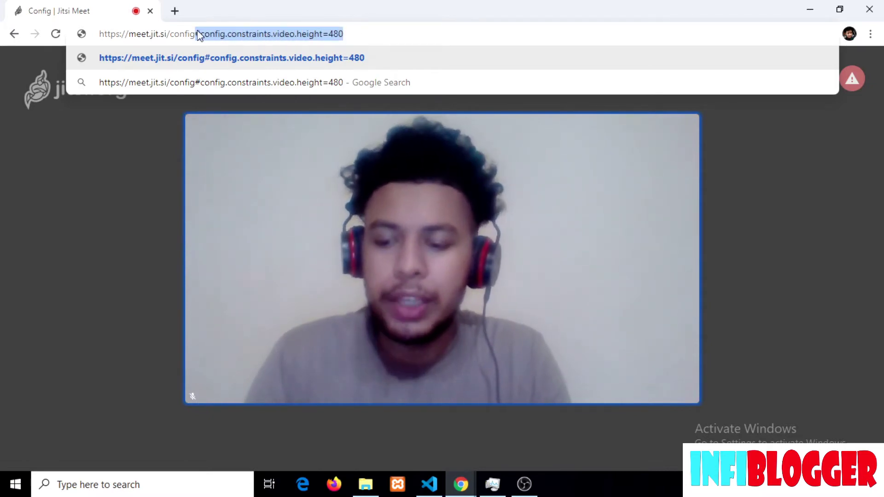
pyautogui.hotkey('ctrl', 'a')
pyautogui.hotkey('ctrl', 'c')
pyautogui.click(175, 11)
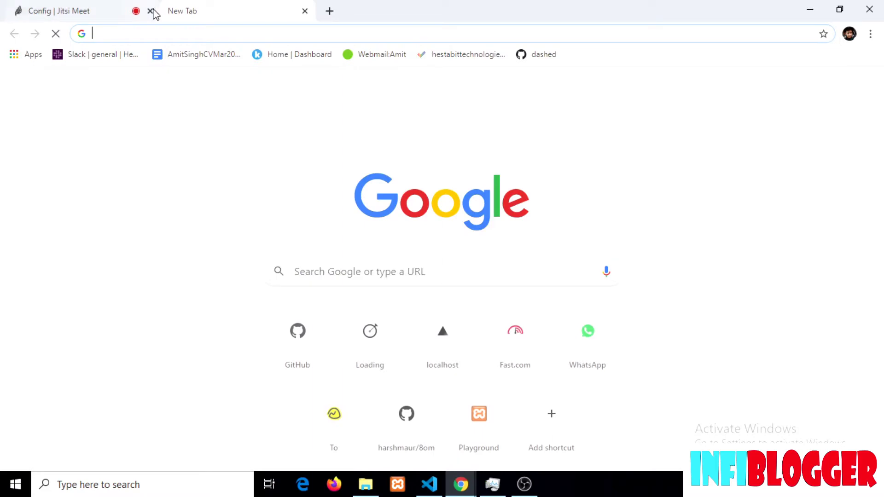
# - Replace the old tab with two tabs joining the meeting via the height=480 URL
pyautogui.click(150, 11)
pyautogui.click(140, 33)
pyautogui.hotkey('ctrl', 'v')
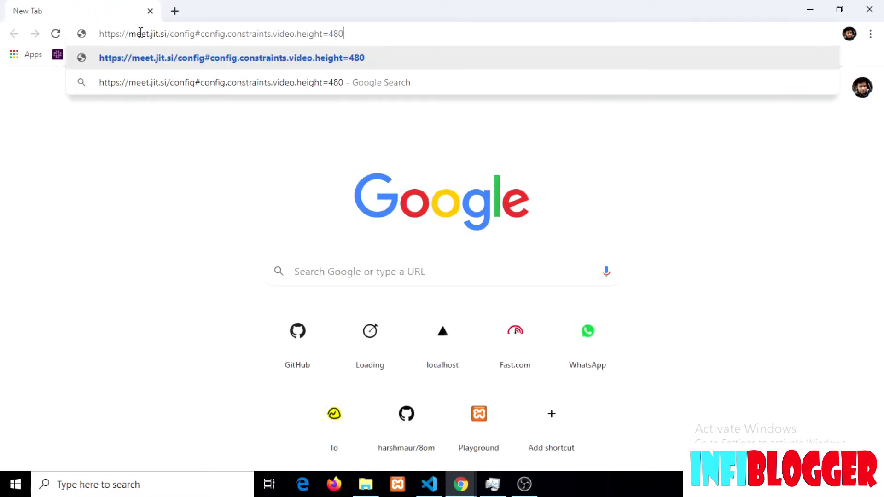
pyautogui.press('Return')
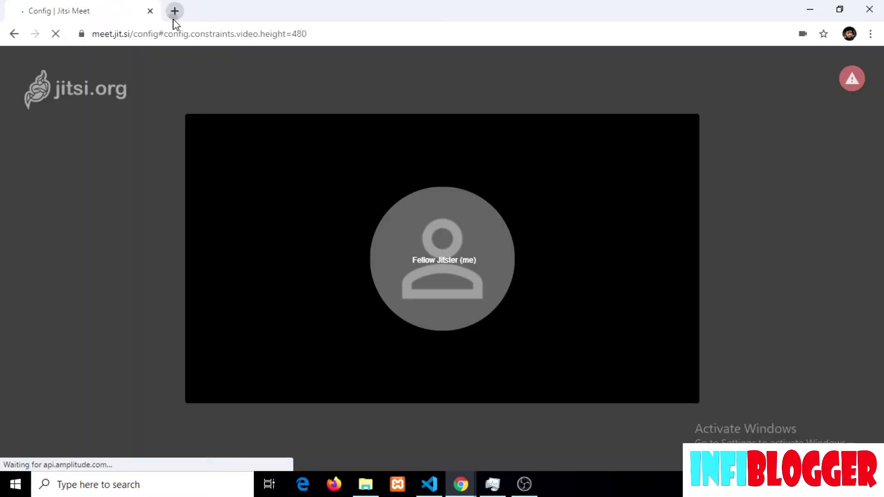
pyautogui.click(175, 11)
pyautogui.click(173, 32)
pyautogui.hotkey('ctrl', 'v')
pyautogui.press('Return')
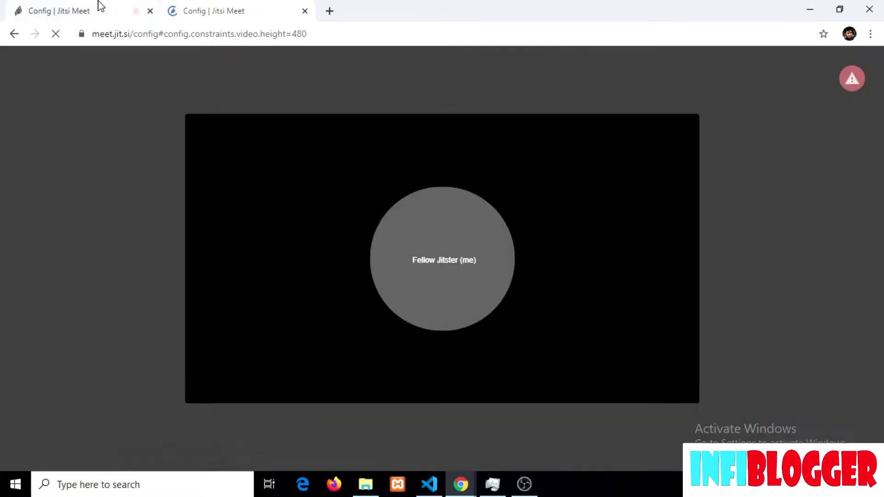
# - Mute the microphone in both meeting tabs and check Chrome's CPU (35.6%) in Task Manager
pyautogui.click(98, 6)
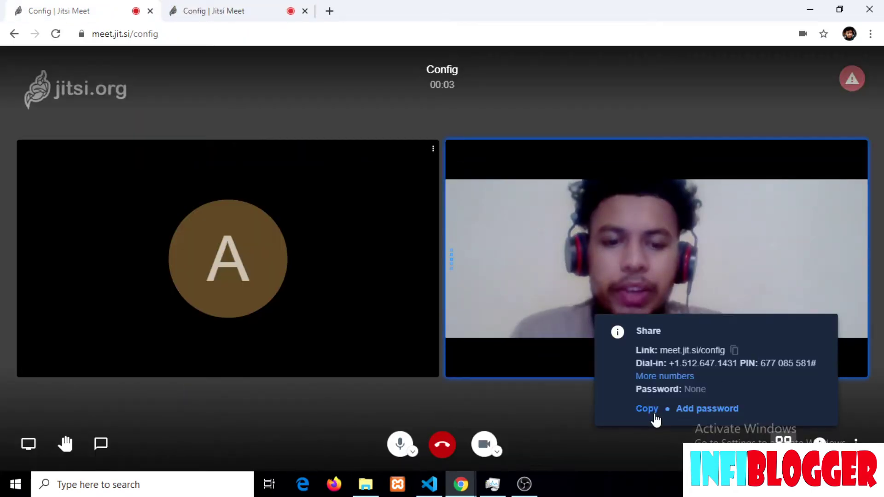
pyautogui.click(399, 443)
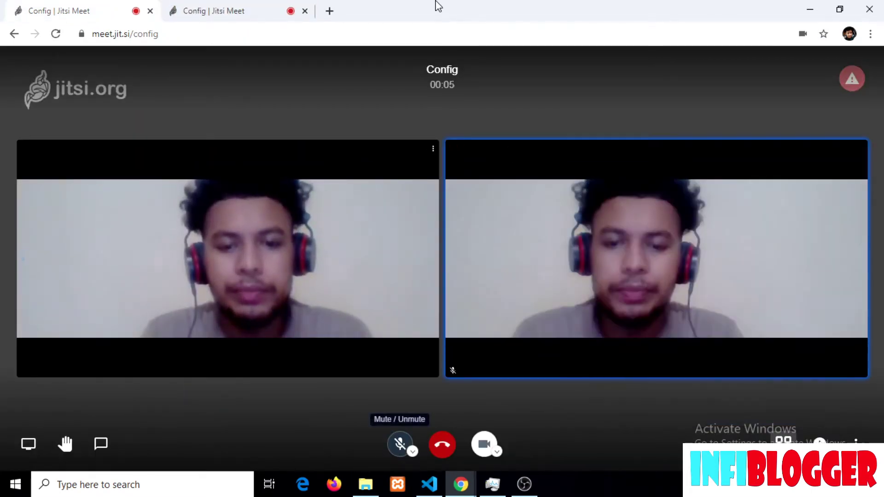
pyautogui.click(199, 9)
pyautogui.click(400, 443)
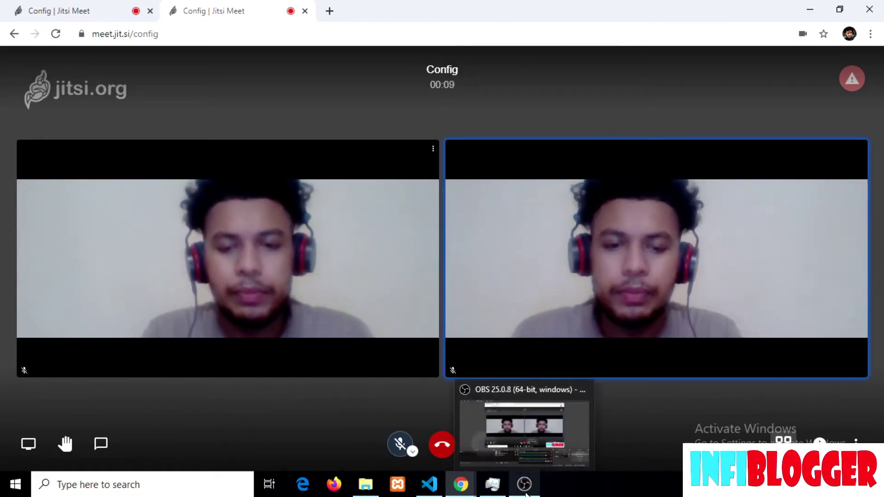
pyautogui.click(493, 491)
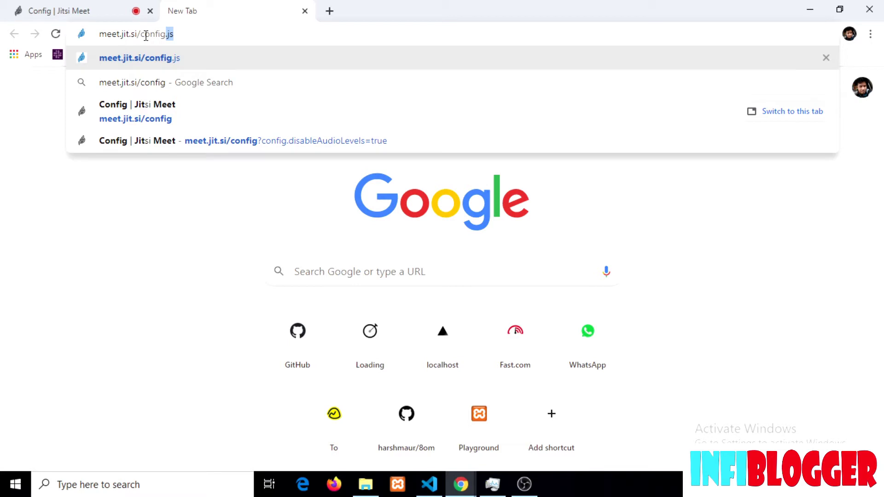
# - Load meet.jit.si/config.js, then add &config.contraints.video.maxFps=10 to the meeting URL and reload
pyautogui.write('.js')
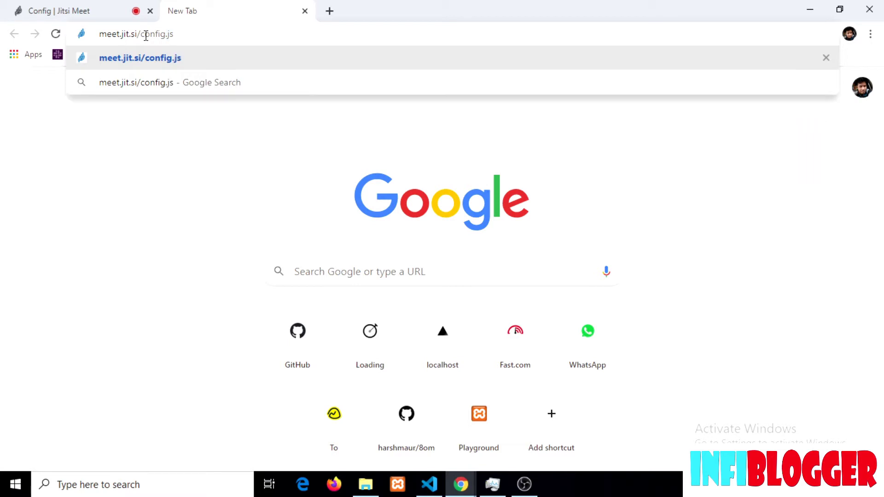
pyautogui.press('Return')
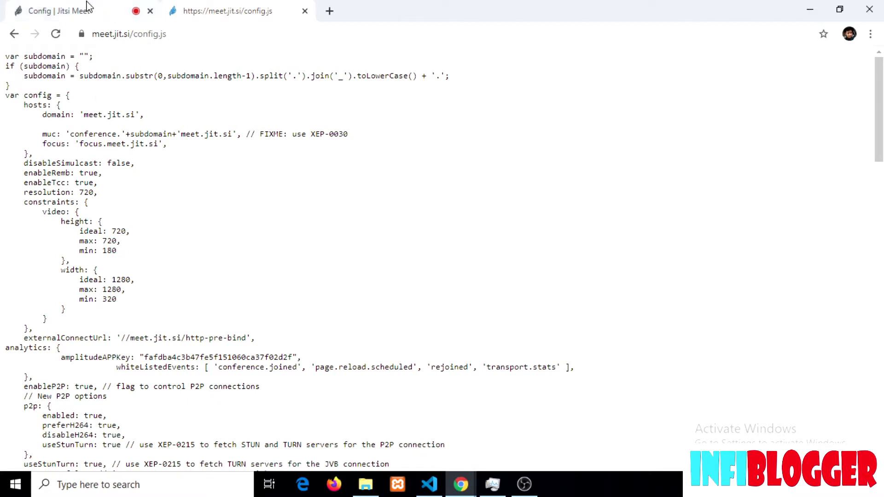
pyautogui.click(88, 7)
pyautogui.click(197, 33)
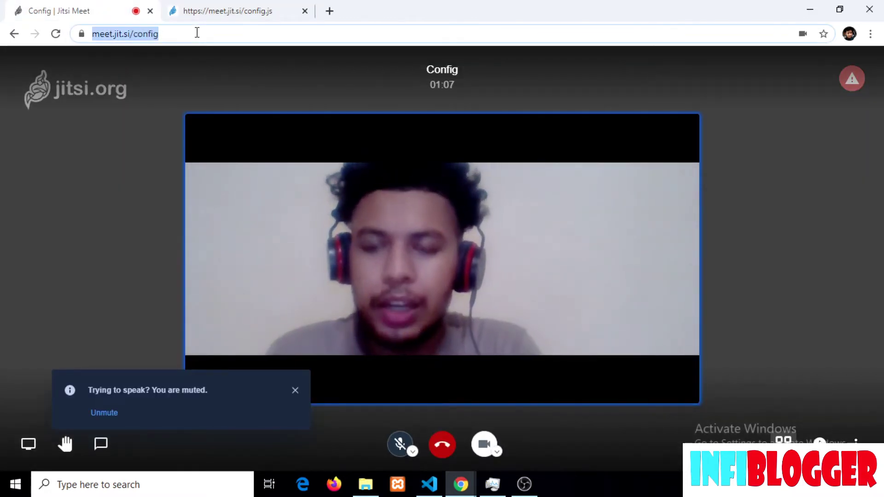
pyautogui.hotkey('ctrl', 'v')
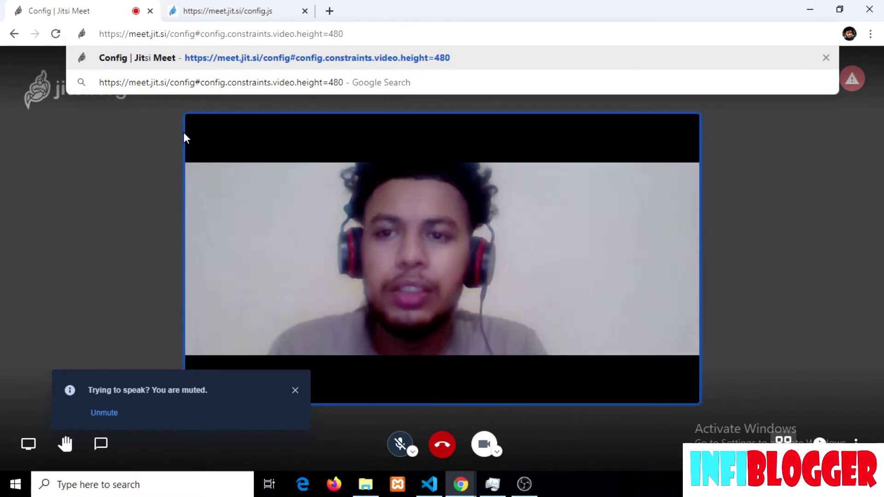
pyautogui.moveTo(195, 129)
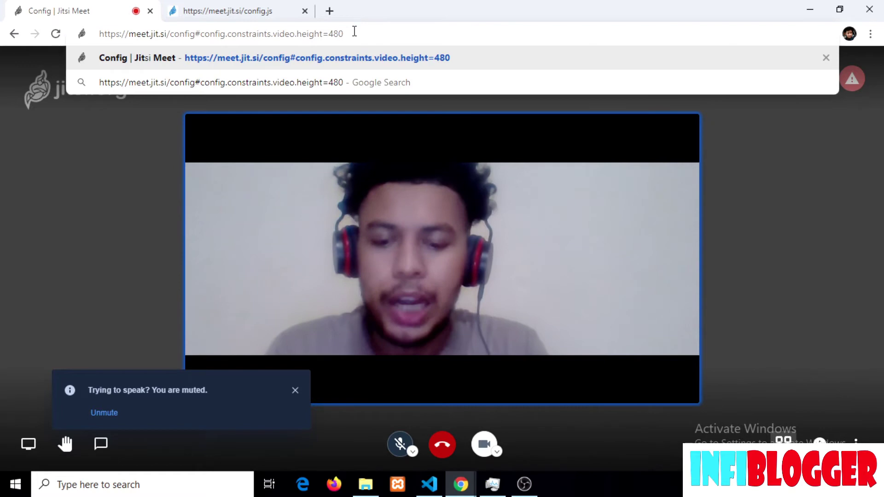
pyautogui.write('&ci')
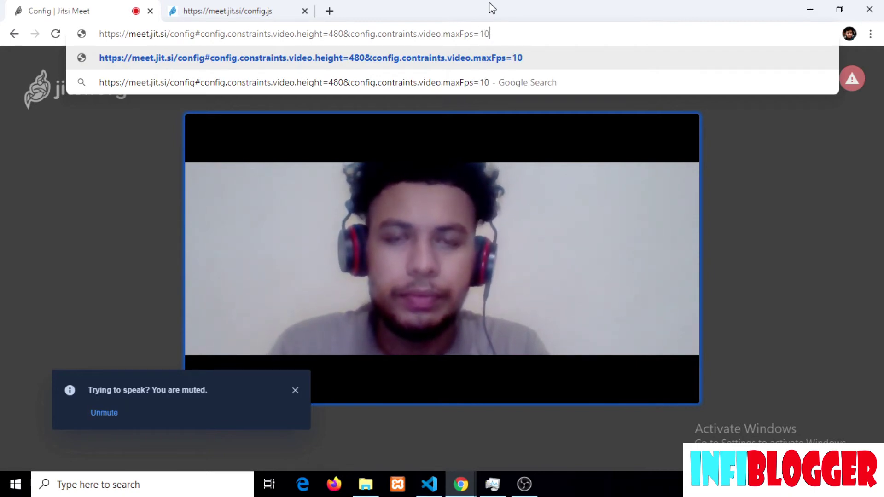
pyautogui.hotkey('ctrl', 'a')
pyautogui.hotkey('ctrl', 'c')
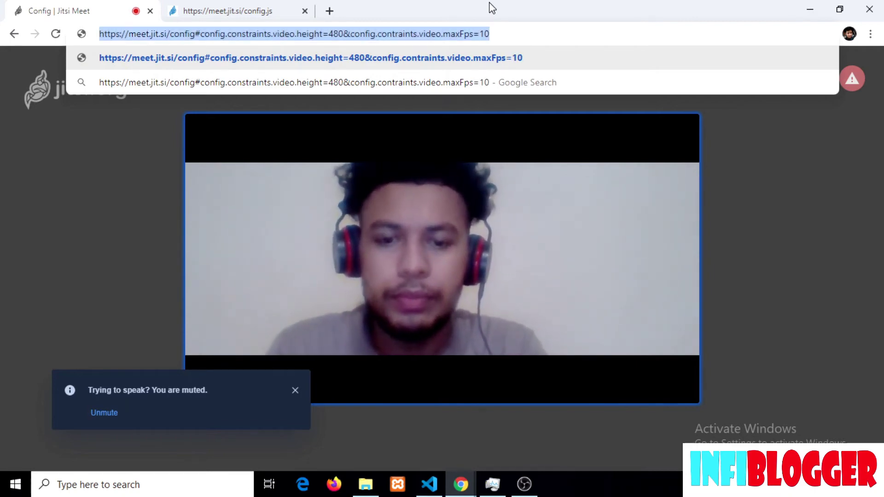
pyautogui.press('Return')
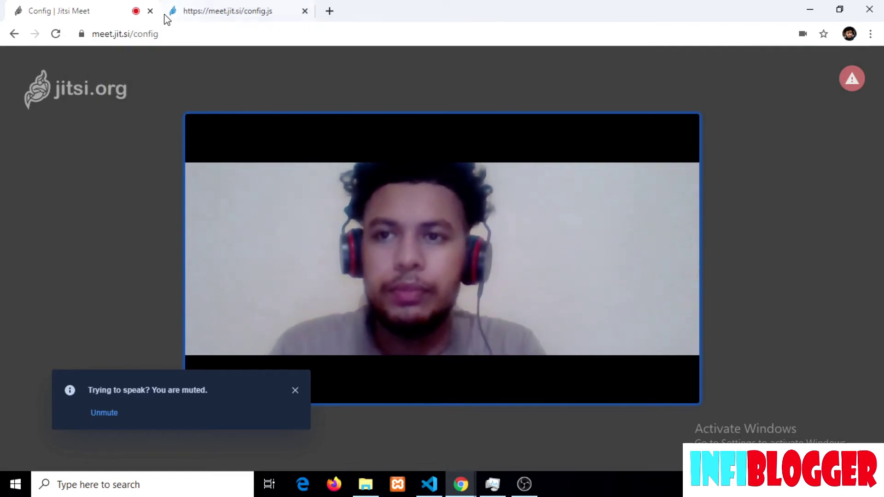
# - Rejoin the meeting in two fresh tabs using the URL with height and frame-rate overrides
pyautogui.click(150, 11)
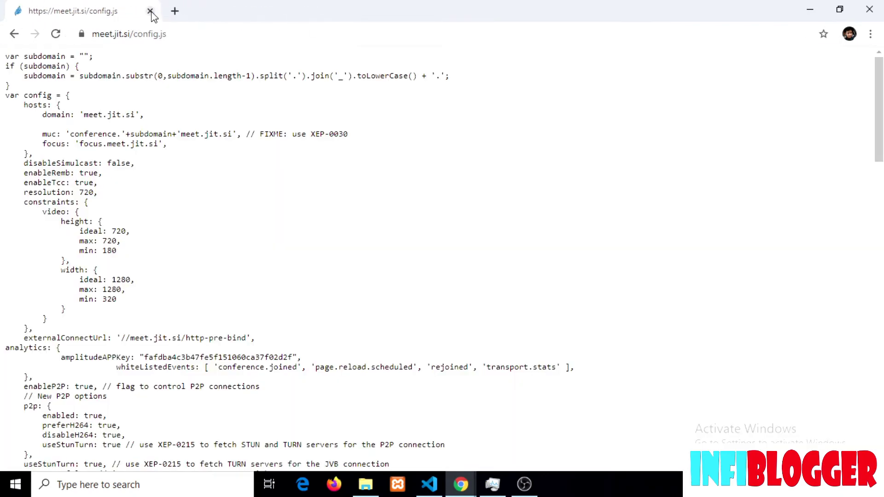
pyautogui.click(176, 11)
pyautogui.hotkey('ctrl', 'v')
pyautogui.press('Return')
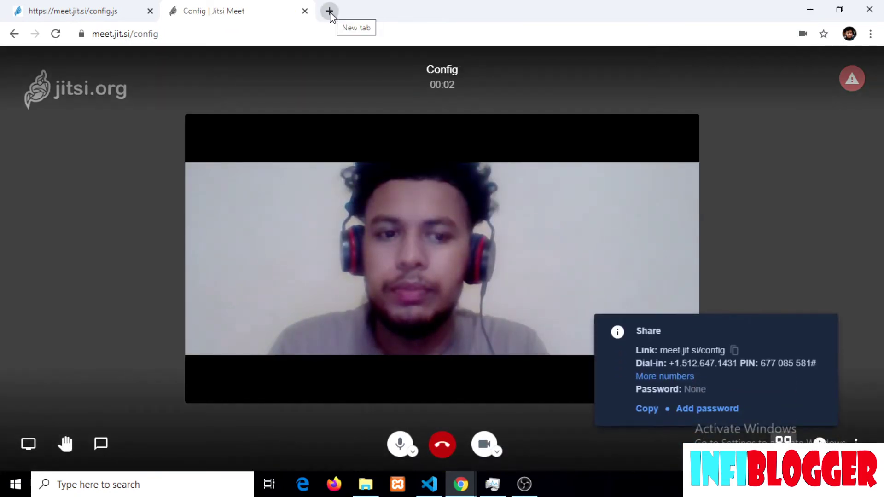
pyautogui.click(330, 11)
pyautogui.hotkey('ctrl', 'v')
pyautogui.press('Return')
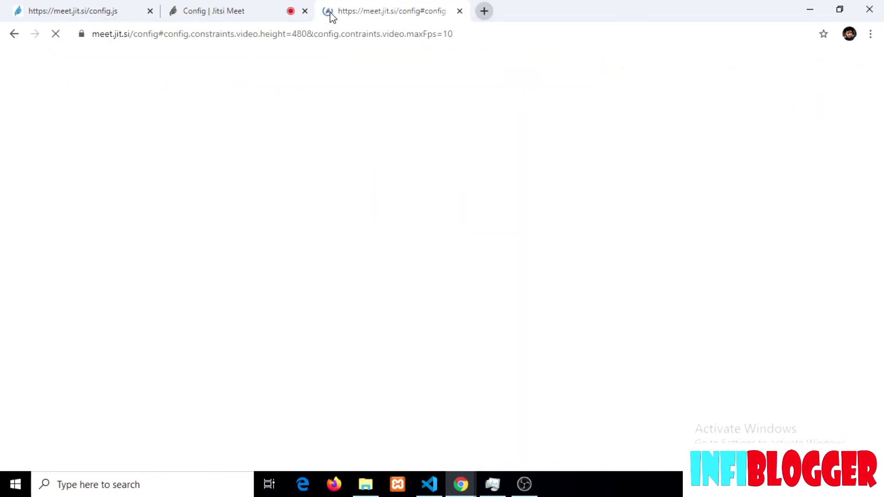
# - Mute both meeting tabs, dismiss the you-are-muted notice, and check Chrome's CPU (43.6%)
pyautogui.click(270, 6)
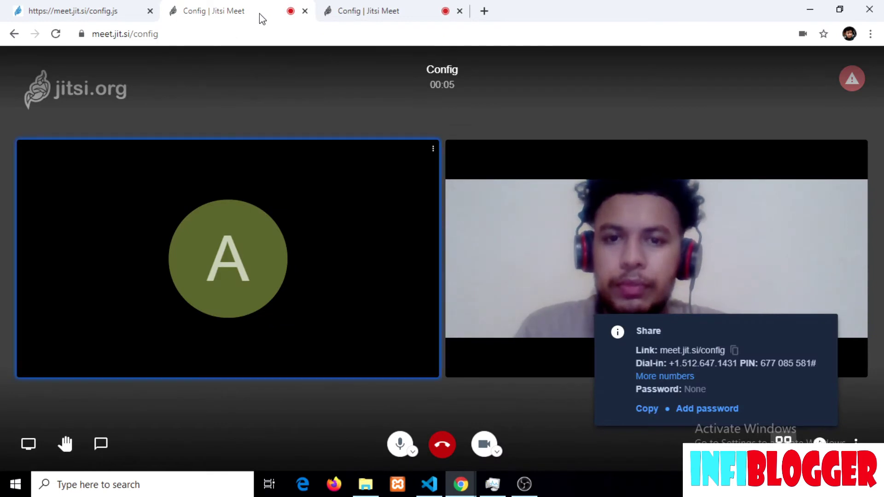
pyautogui.click(399, 447)
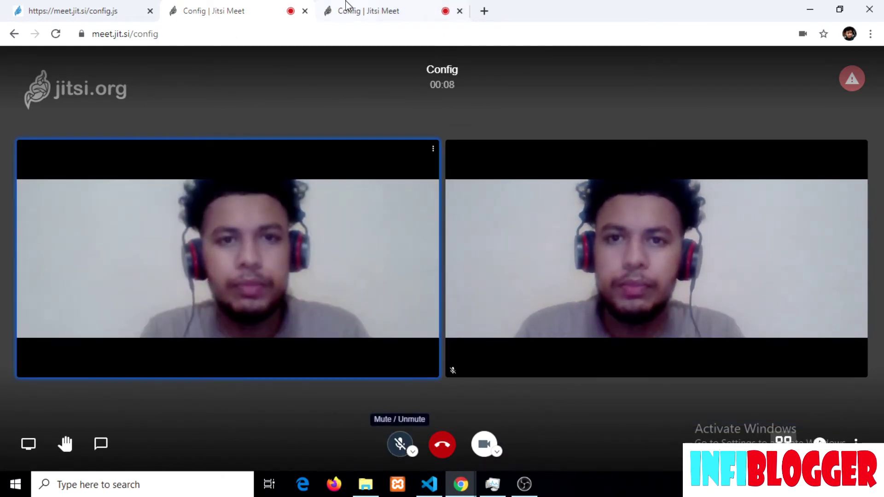
pyautogui.click(350, 10)
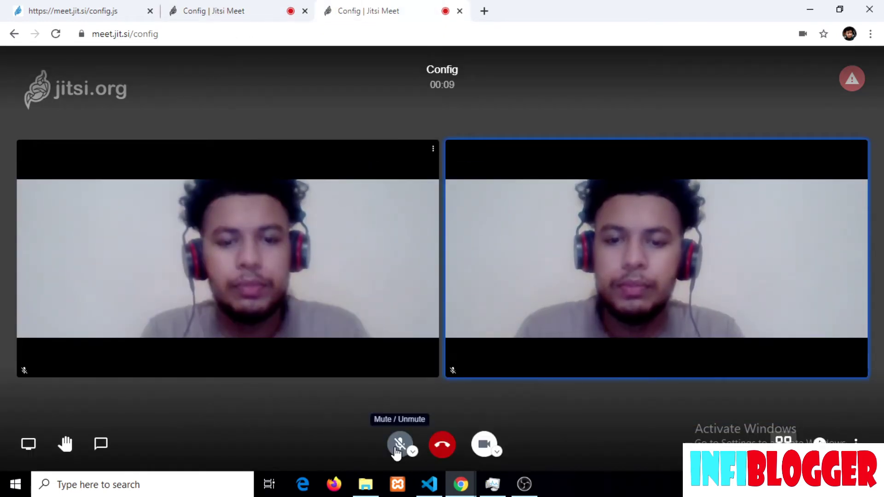
pyautogui.click(397, 450)
pyautogui.moveTo(29, 154)
pyautogui.click(260, 6)
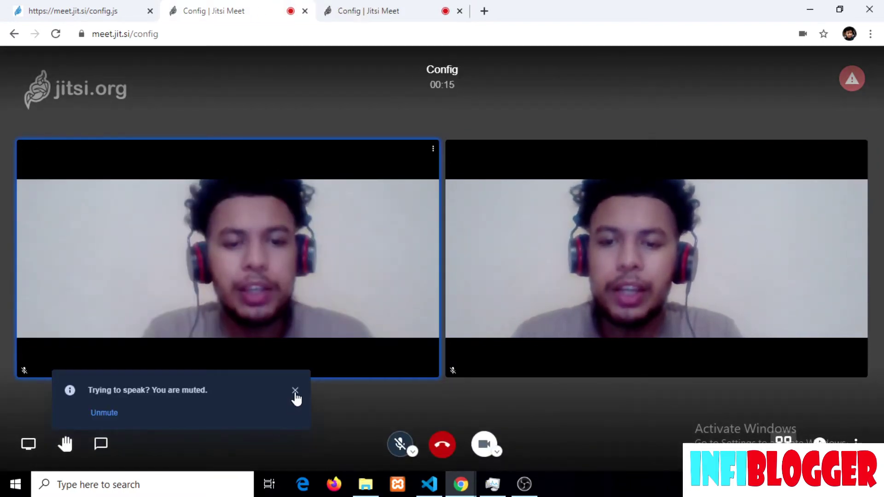
pyautogui.click(295, 391)
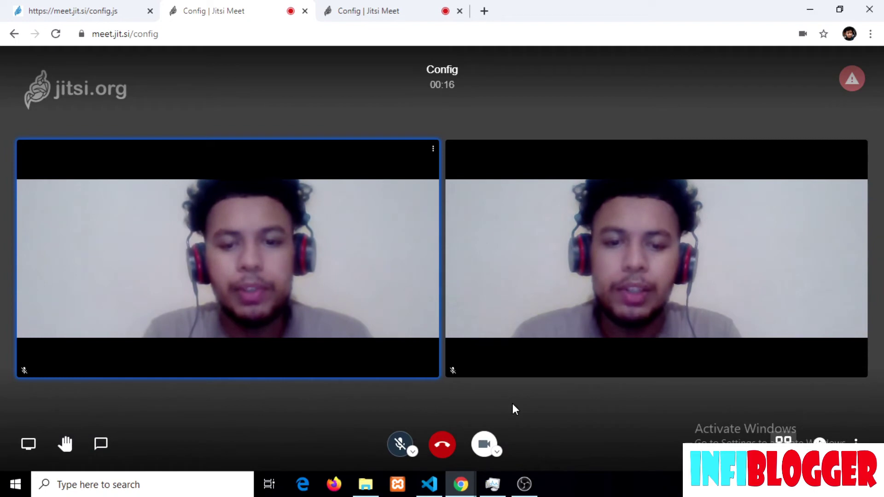
pyautogui.click(494, 484)
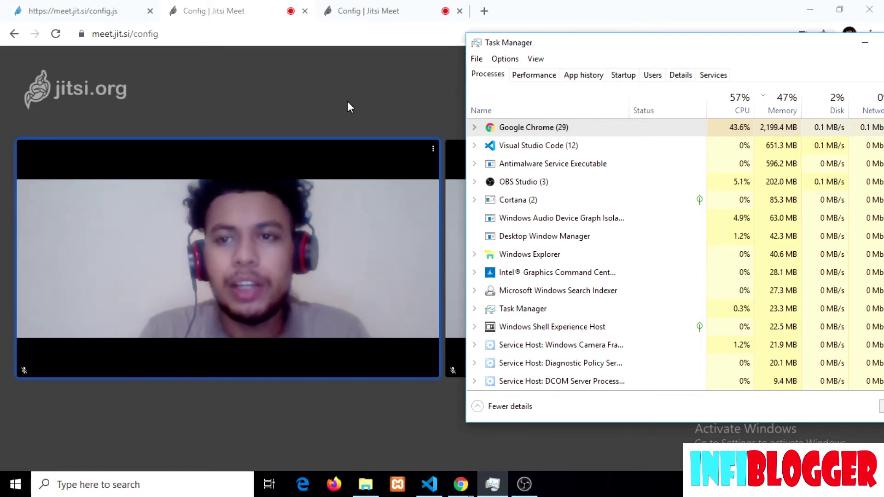
# - Return from Task Manager to Chrome and close the extra Config meeting tab
pyautogui.click(347, 100)
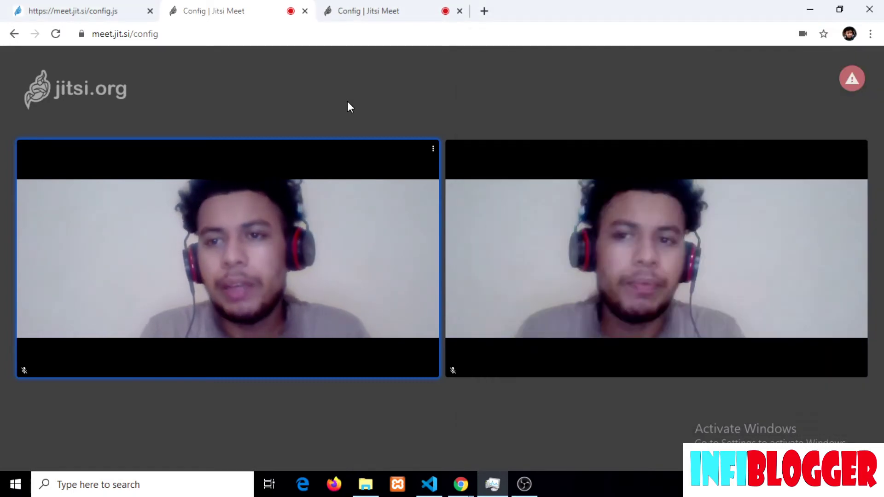
pyautogui.moveTo(456, 153)
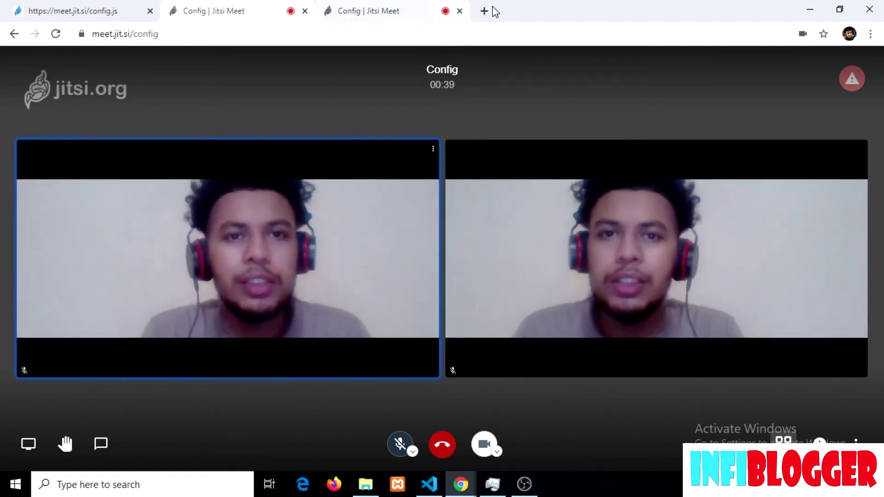
pyautogui.click(460, 11)
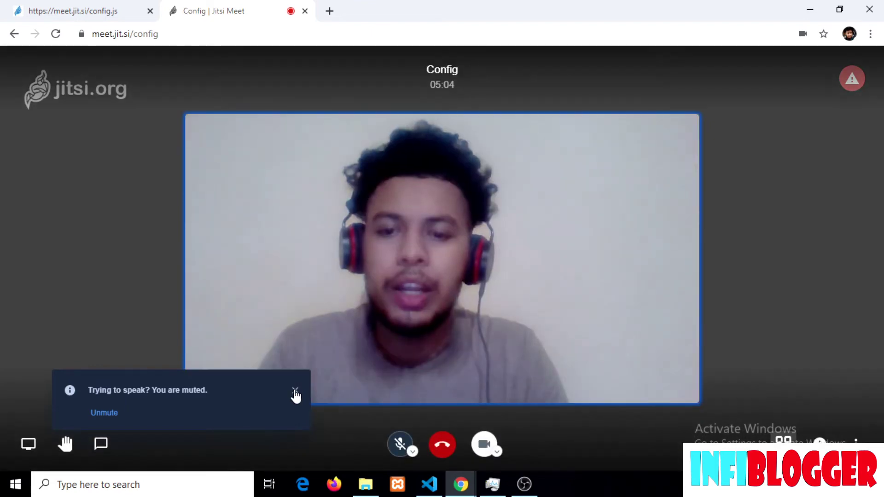
# - Dismiss the muted notice and reload the meeting with the override URL ending config.constraints.video.frameRate.max=10
pyautogui.click(295, 390)
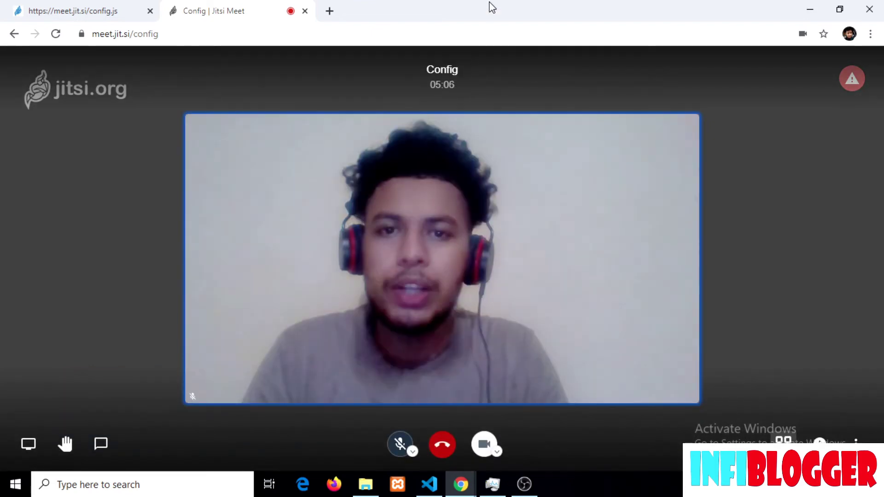
pyautogui.click(409, 37)
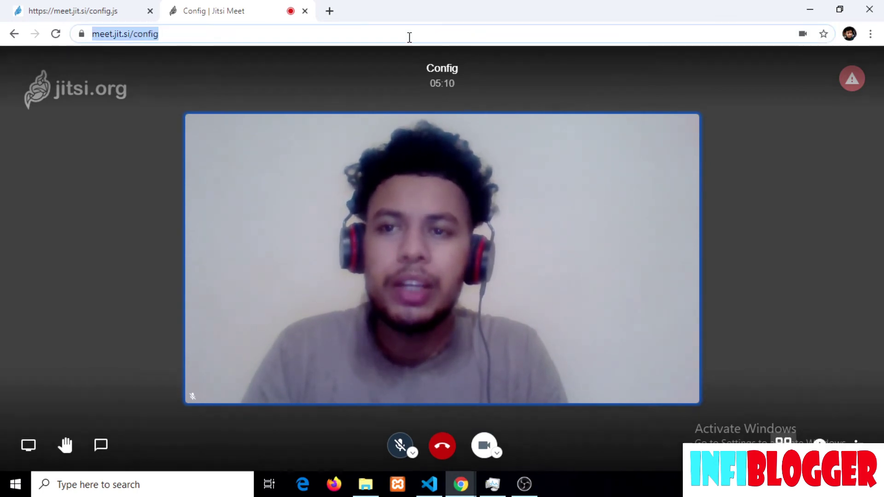
pyautogui.write('http://meet.jit.si/config#config.disableAudioLevels=true&config.contraints.video.height=480&config.constraints.video.maxFrames=10')
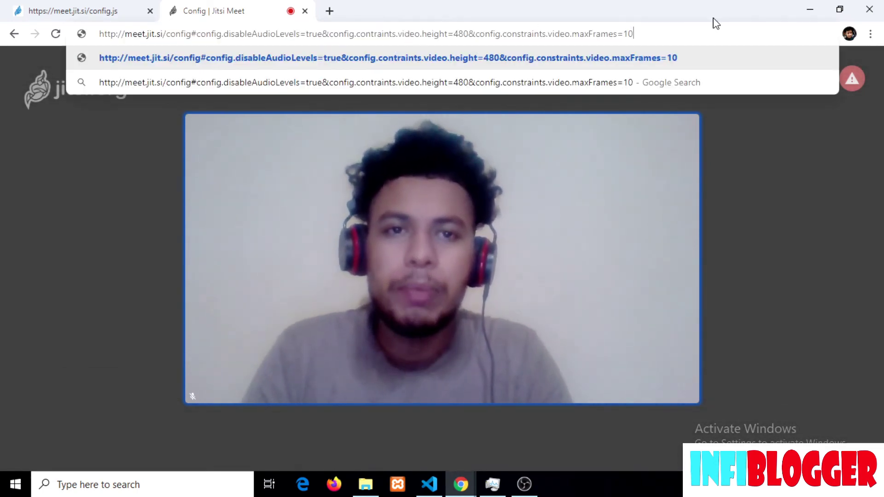
pyautogui.press('BackSpace')
pyautogui.press('BackSpace')
pyautogui.press('BackSpace')
pyautogui.press('BackSpace')
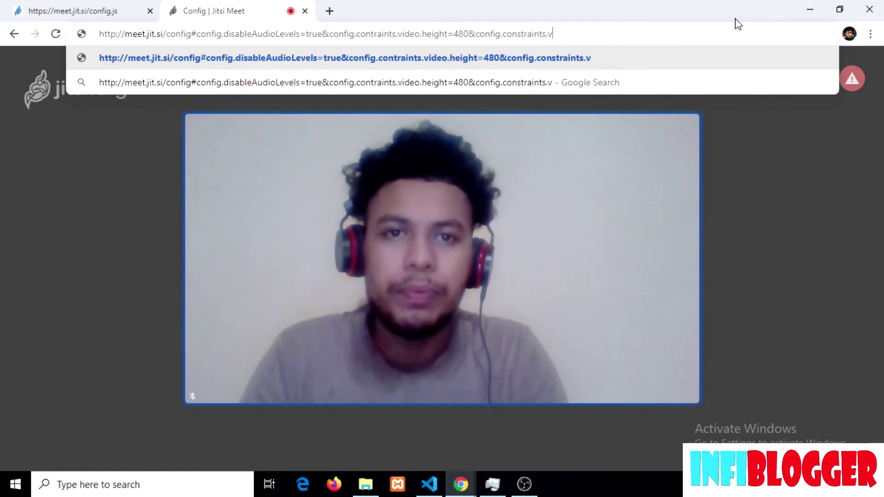
pyautogui.write('ide')
pyautogui.write('o.')
pyautogui.write('frame')
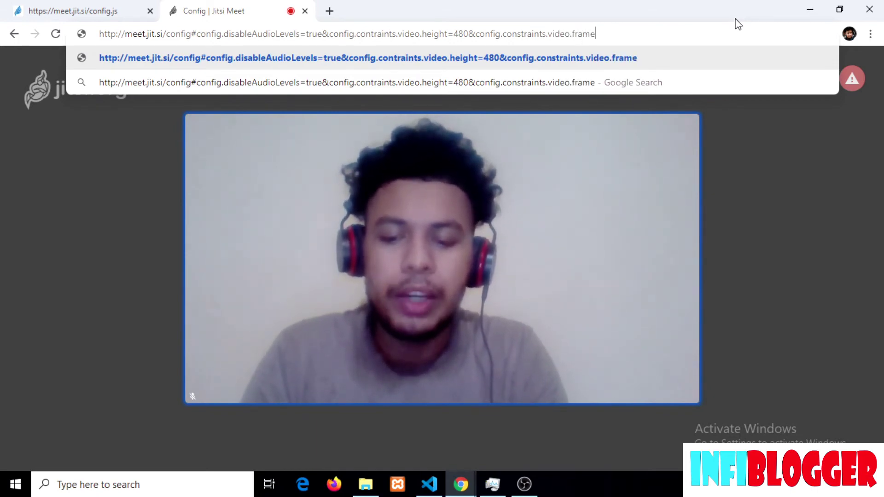
pyautogui.write('Rate.ma')
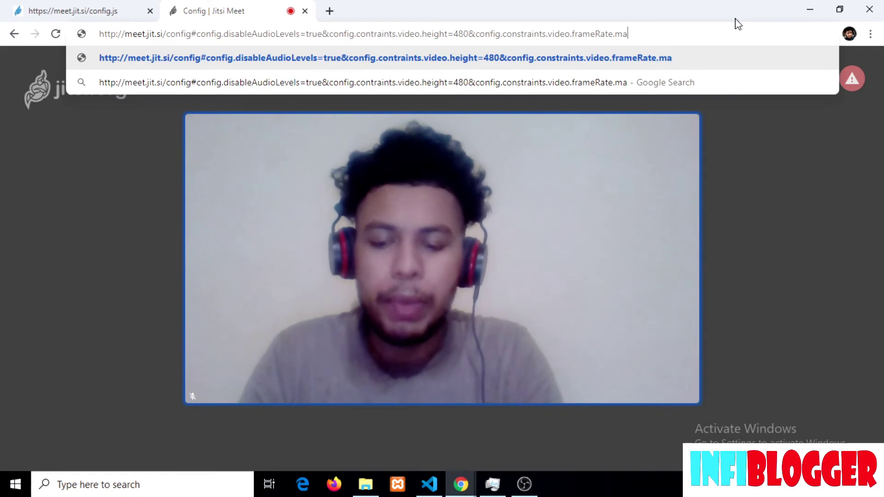
pyautogui.write('x=10')
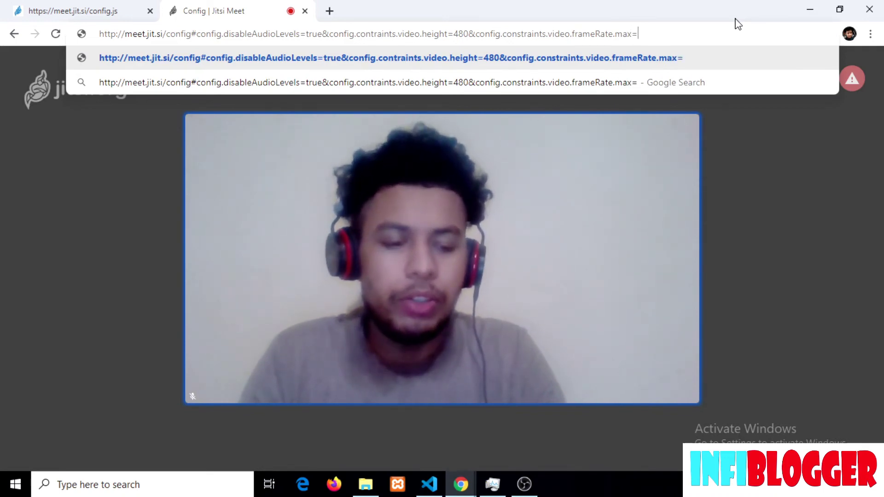
pyautogui.hotkey('ctrl', 'a')
pyautogui.hotkey('ctrl', 'c')
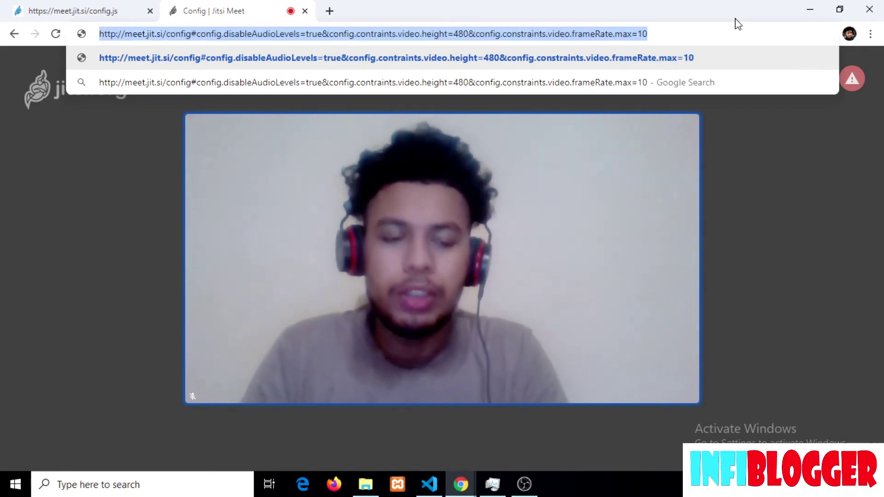
pyautogui.press('Return')
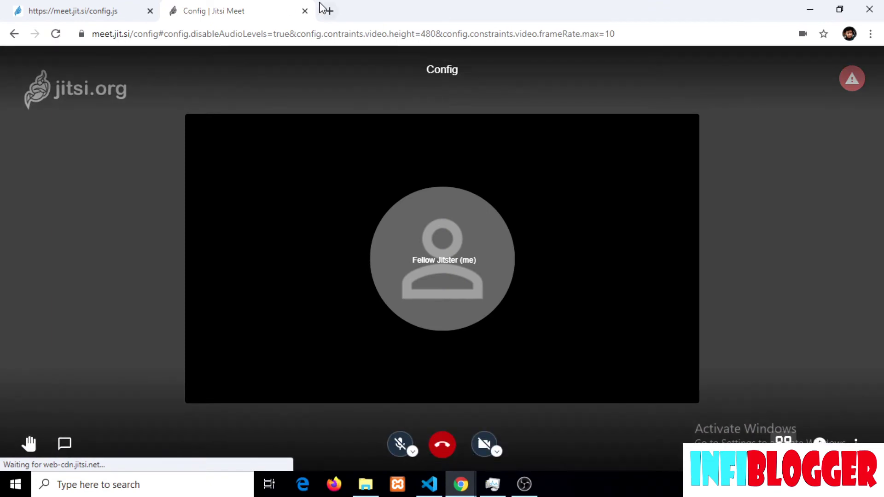
pyautogui.click(330, 11)
# - Join the Config meeting in a new tab using the same override URL
pyautogui.click(315, 31)
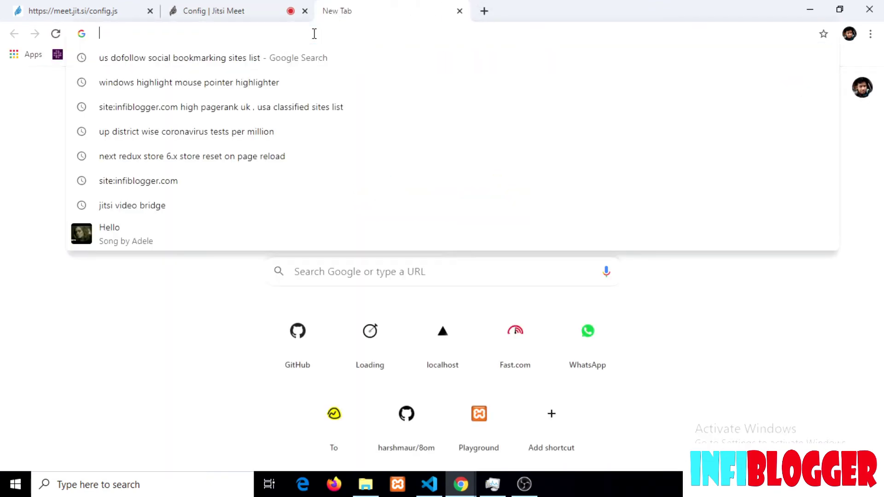
pyautogui.hotkey('ctrl', 'v')
pyautogui.press('Return')
# - Mute the microphone in the other meeting tab and bring up Task Manager to check Chrome's CPU
pyautogui.click(271, 6)
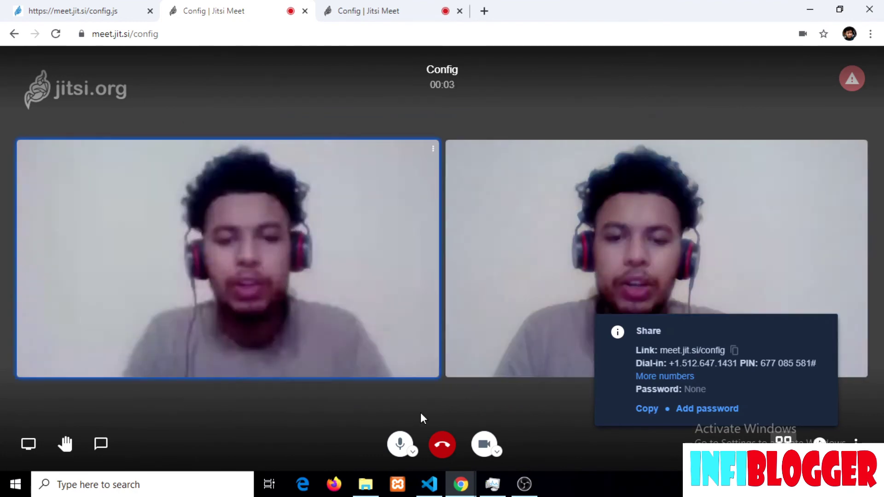
pyautogui.click(400, 444)
pyautogui.click(394, 6)
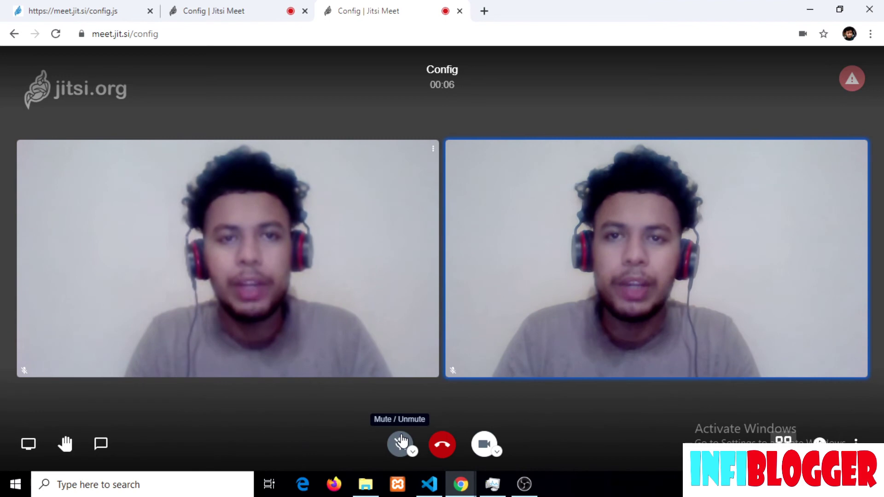
pyautogui.click(489, 489)
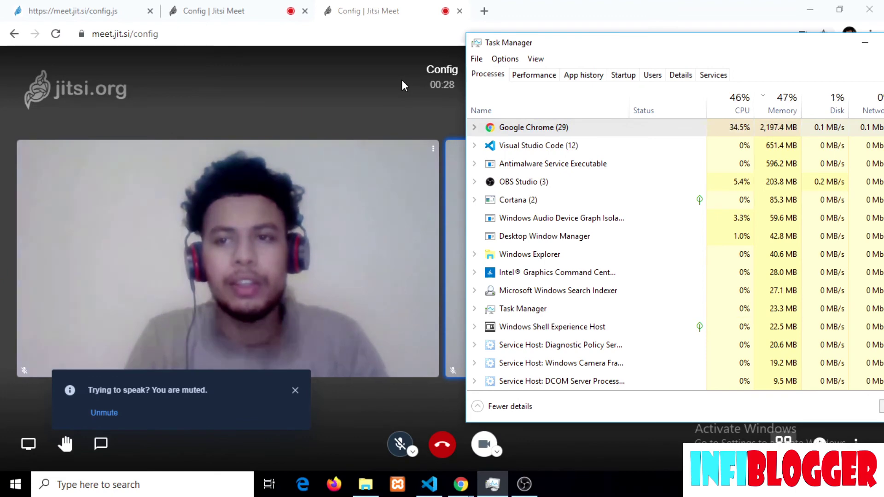
# - Return to the call, dismiss the muted notice, and confirm both tiles stream at 10 fps, 1280x720
pyautogui.click(401, 80)
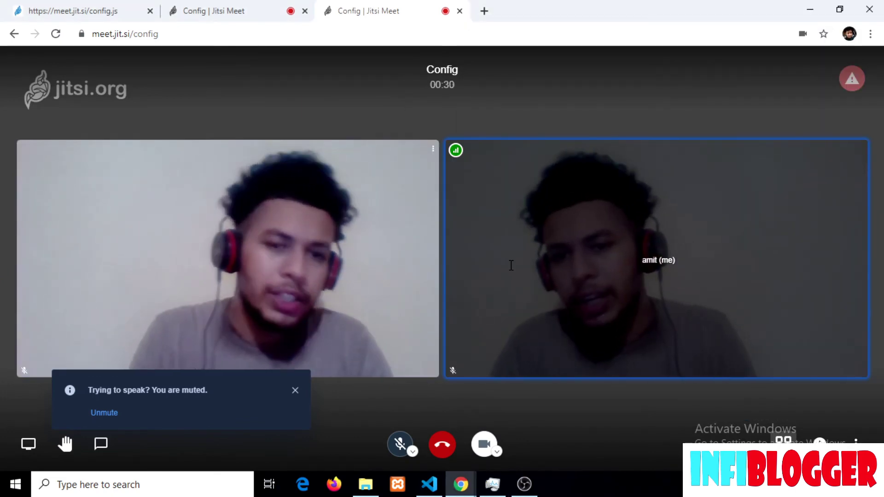
pyautogui.moveTo(457, 154)
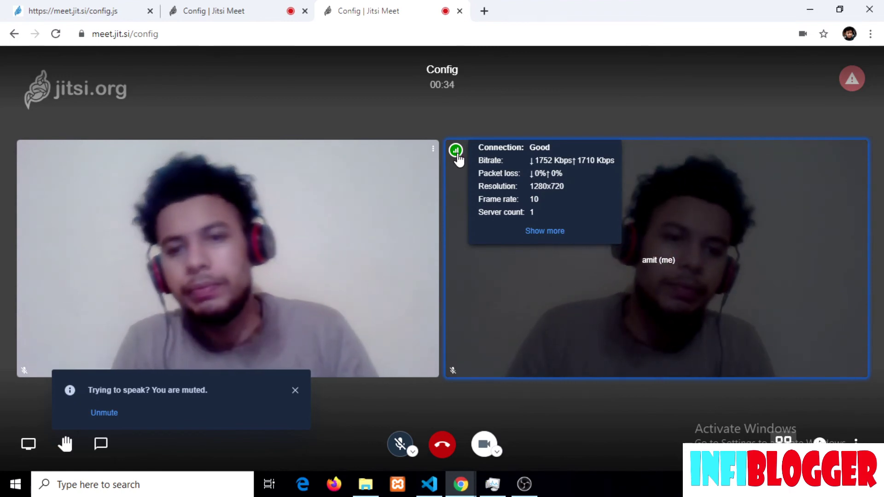
pyautogui.click(295, 394)
pyautogui.moveTo(28, 159)
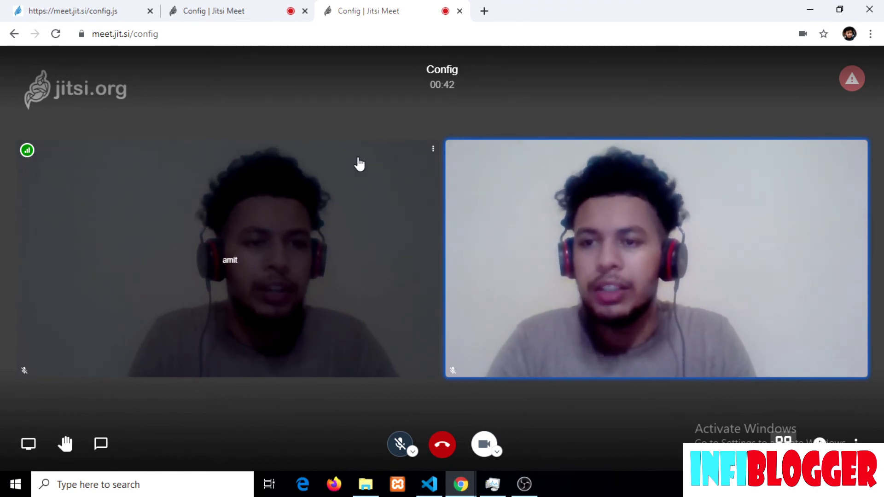
pyautogui.moveTo(456, 158)
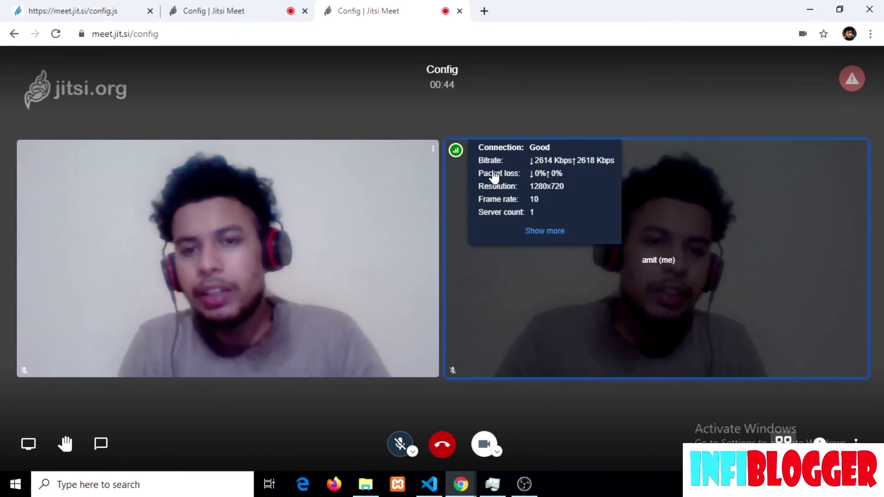